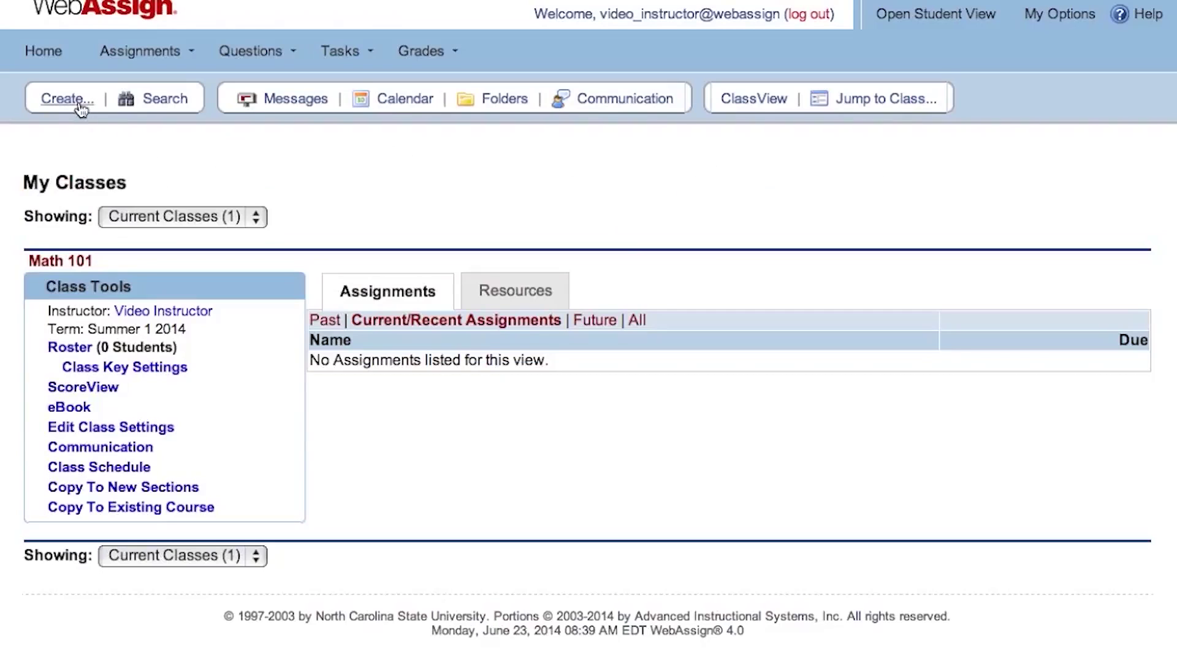
Step: Start a new blank question from the Create... menu
{"action": "left_click", "coordinate": [81, 106]}
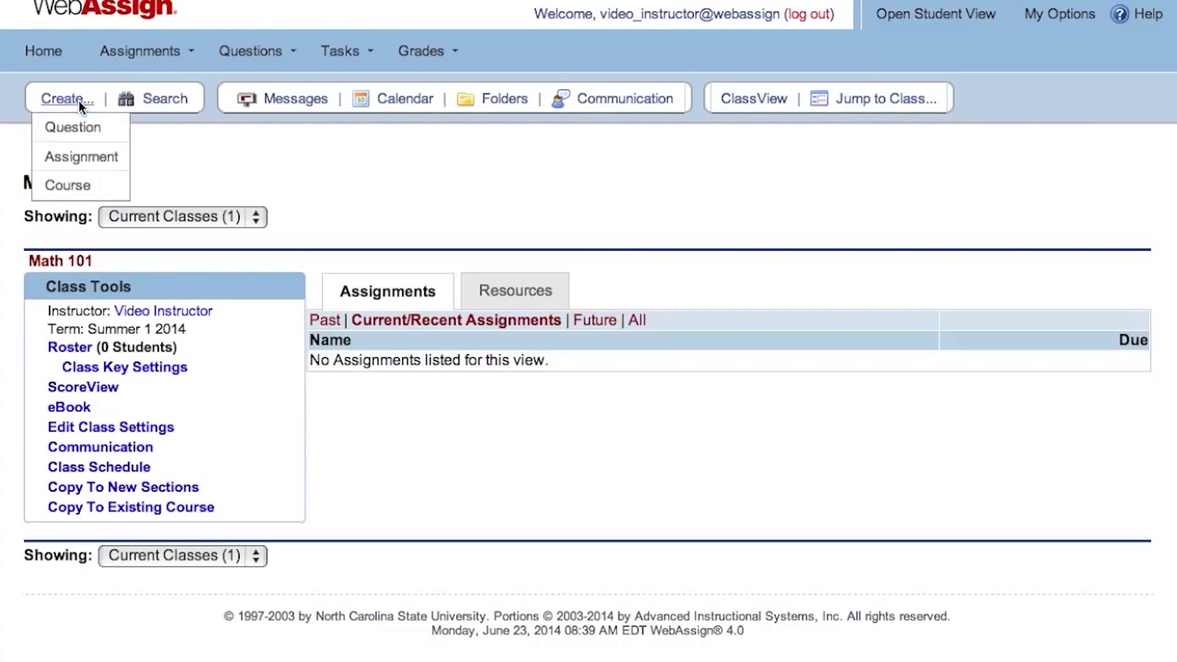
{"action": "left_click", "coordinate": [117, 130]}
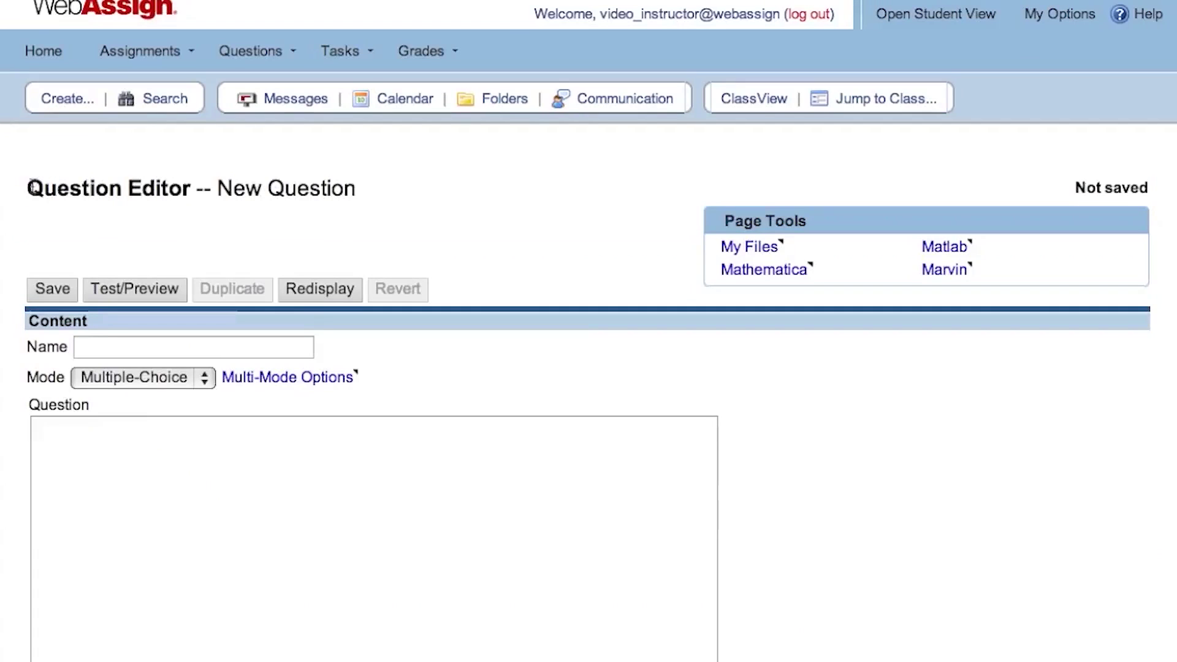
{"action": "left_click_drag", "start_coordinate": [27, 188], "coordinate": [192, 189]}
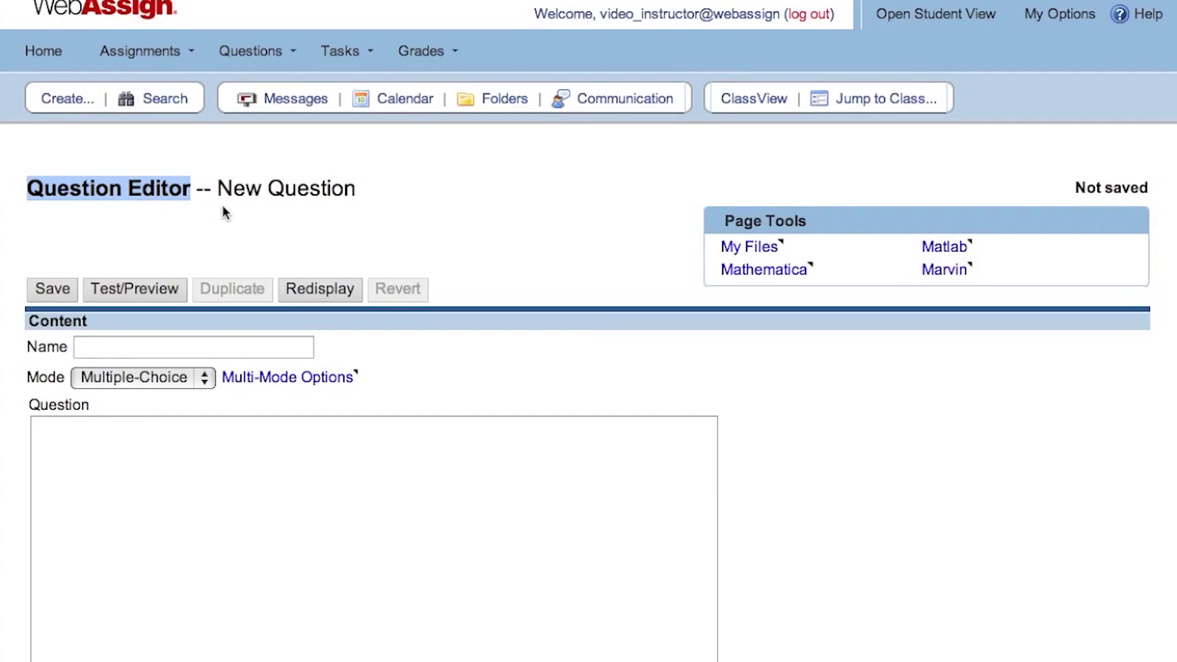
{"action": "scroll", "coordinate": [224, 211], "scroll_direction": "down", "scroll_amount": 3}
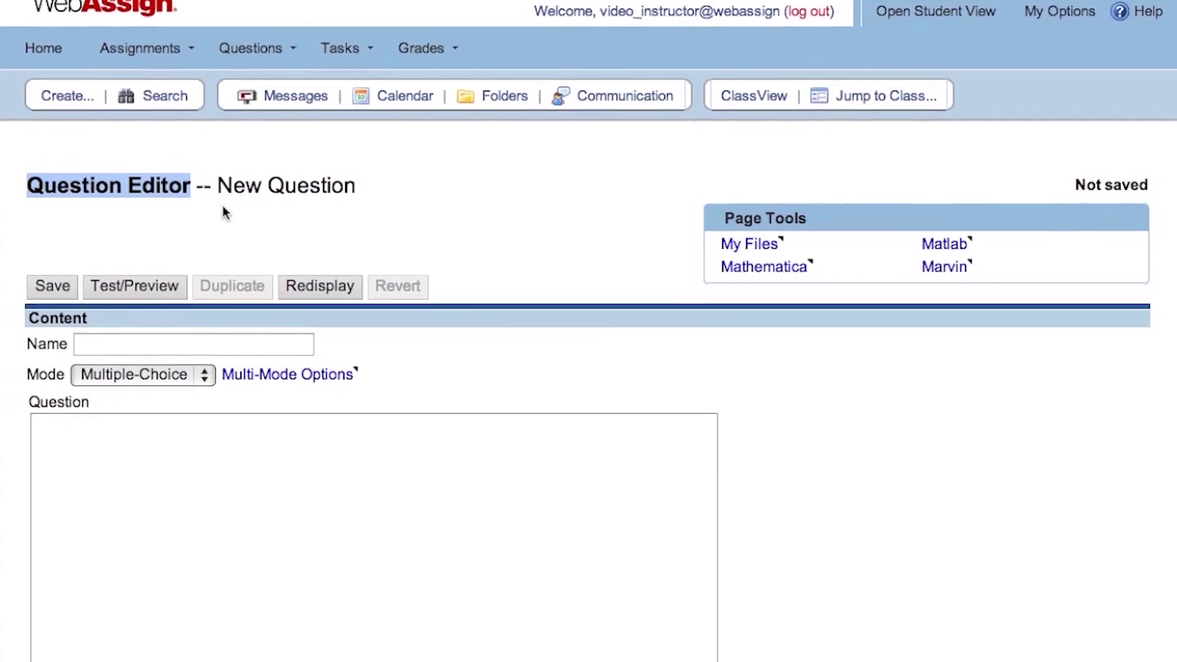
{"action": "scroll", "coordinate": [222, 207], "scroll_direction": "down", "scroll_amount": 5}
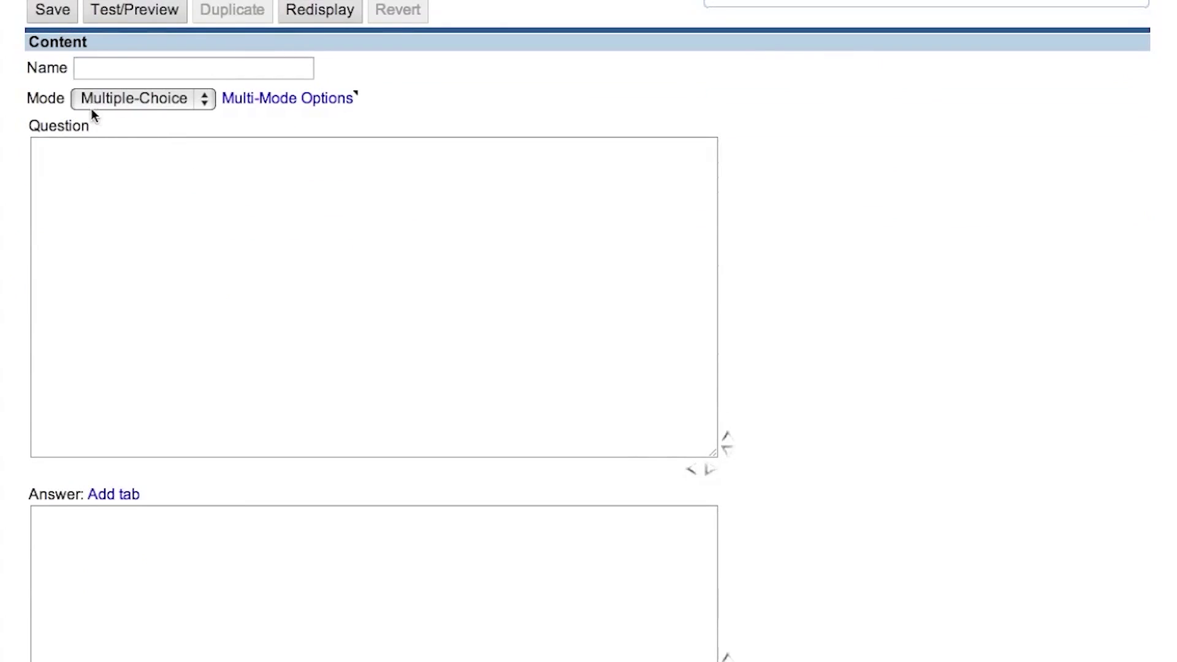
Step: Paste 'Determine the quadrant where the point (2, 4) is located? <_>' as the question text and select the placeholder
{"action": "left_click", "coordinate": [96, 164]}
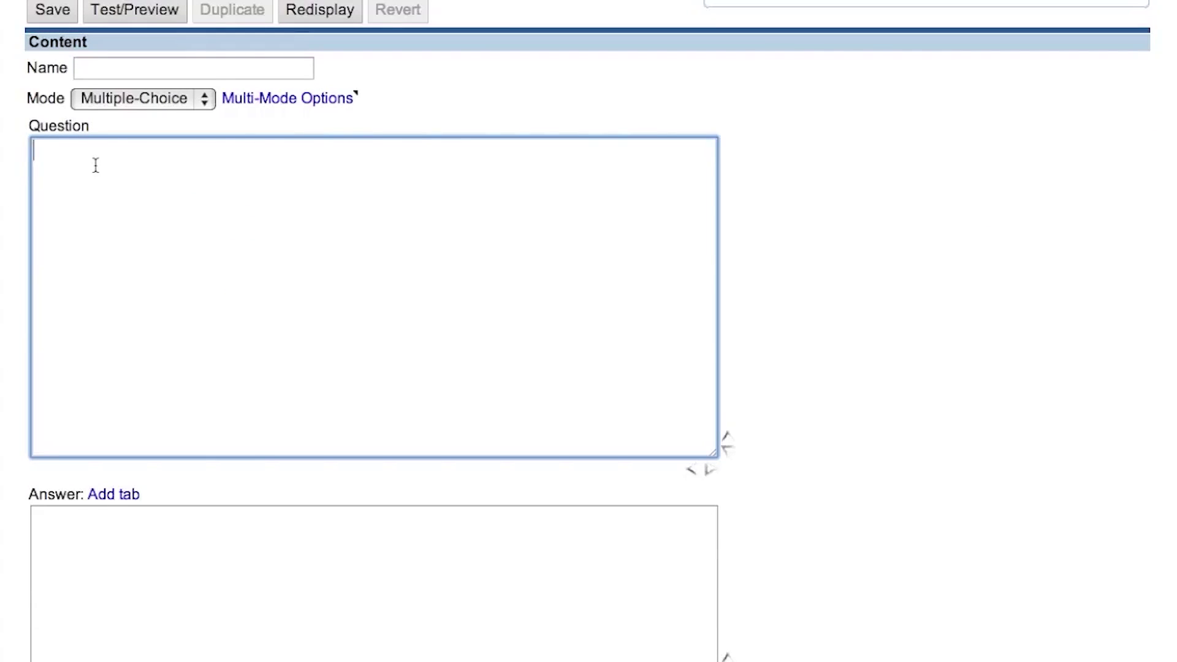
{"action": "type", "text": "Determine the quadrant where the point (2, 4) is located? <_>"}
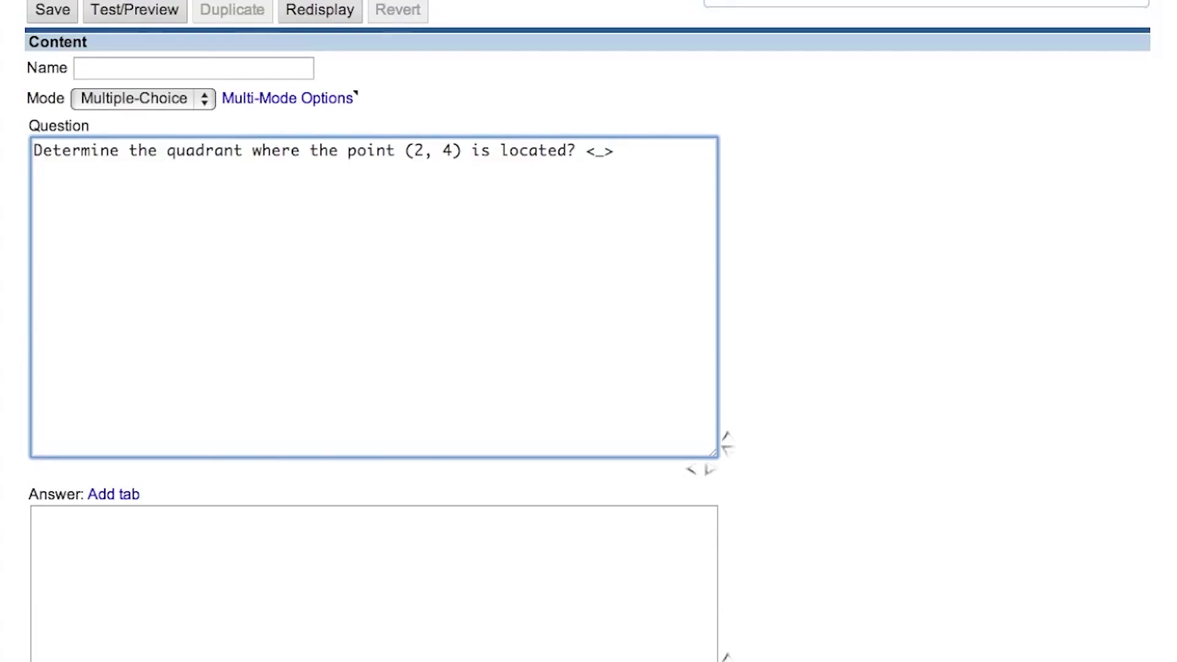
{"action": "key", "text": "shift+Left"}
{"action": "key", "text": "shift+Left"}
{"action": "key", "text": "shift+Left"}
{"action": "left_click", "coordinate": [93, 548]}
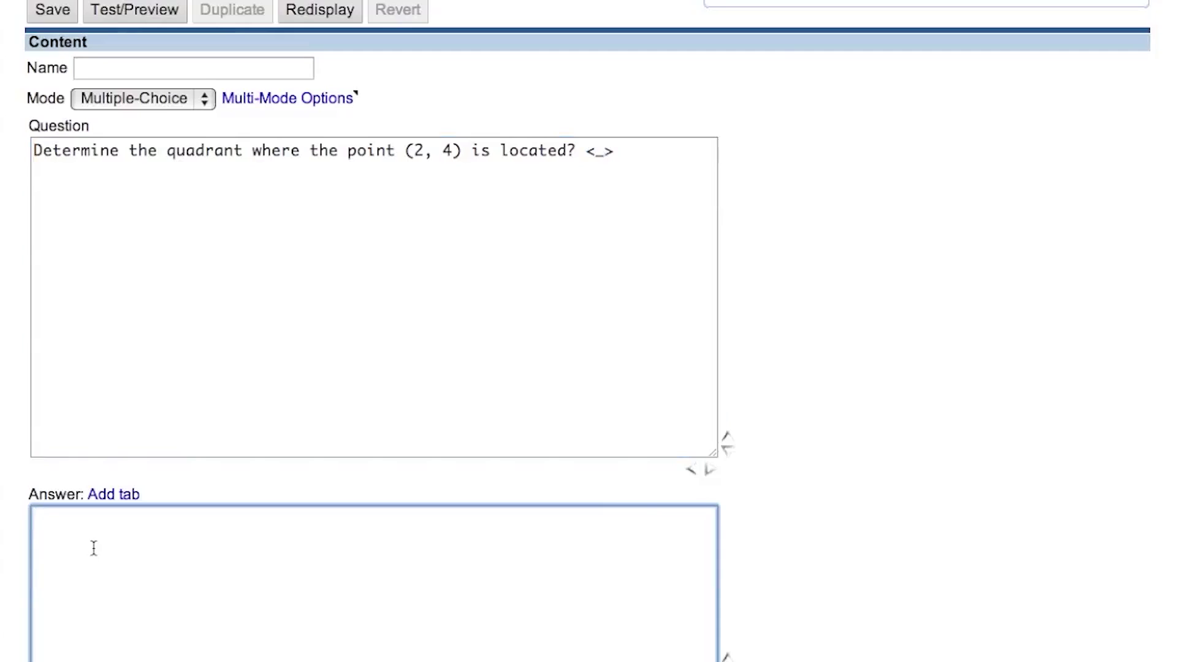
Step: Enter the answers Quadrant I, Quadrant II, Quadrant III and Quadrant IV, one per line
{"action": "type", "text": "Quadrant I"}
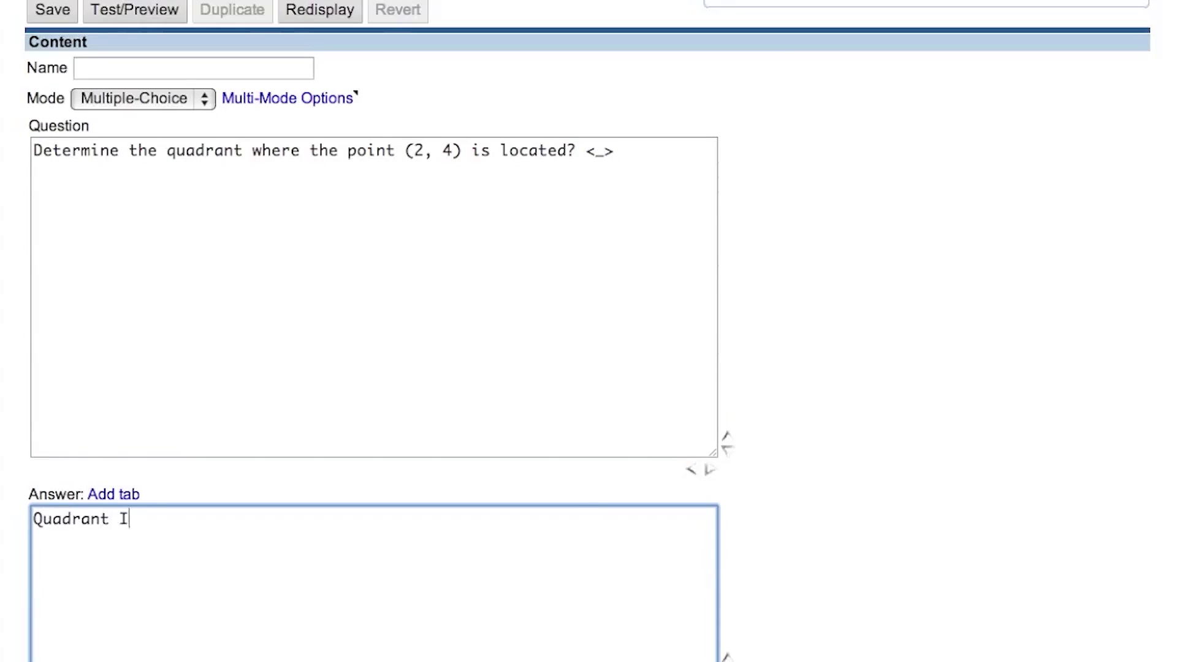
{"action": "key", "text": "Return"}
{"action": "type", "text": "Quadrant II"}
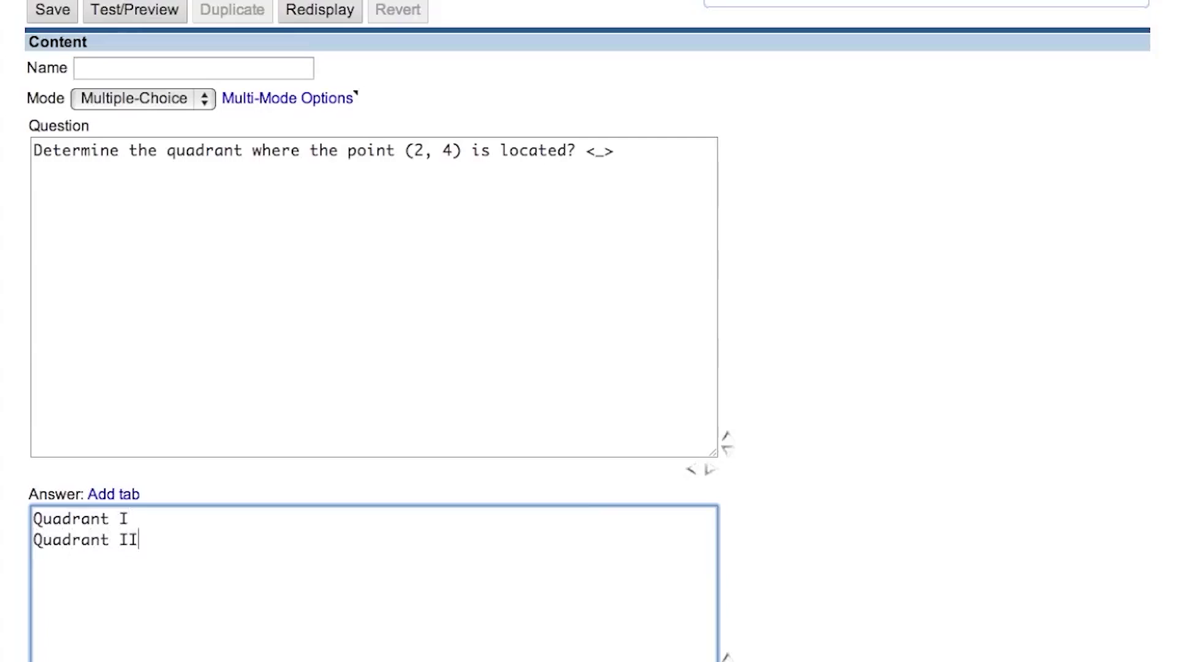
{"action": "key", "text": "Return"}
{"action": "type", "text": "Quadrant III"}
{"action": "key", "text": "Return"}
{"action": "type", "text": "Q"}
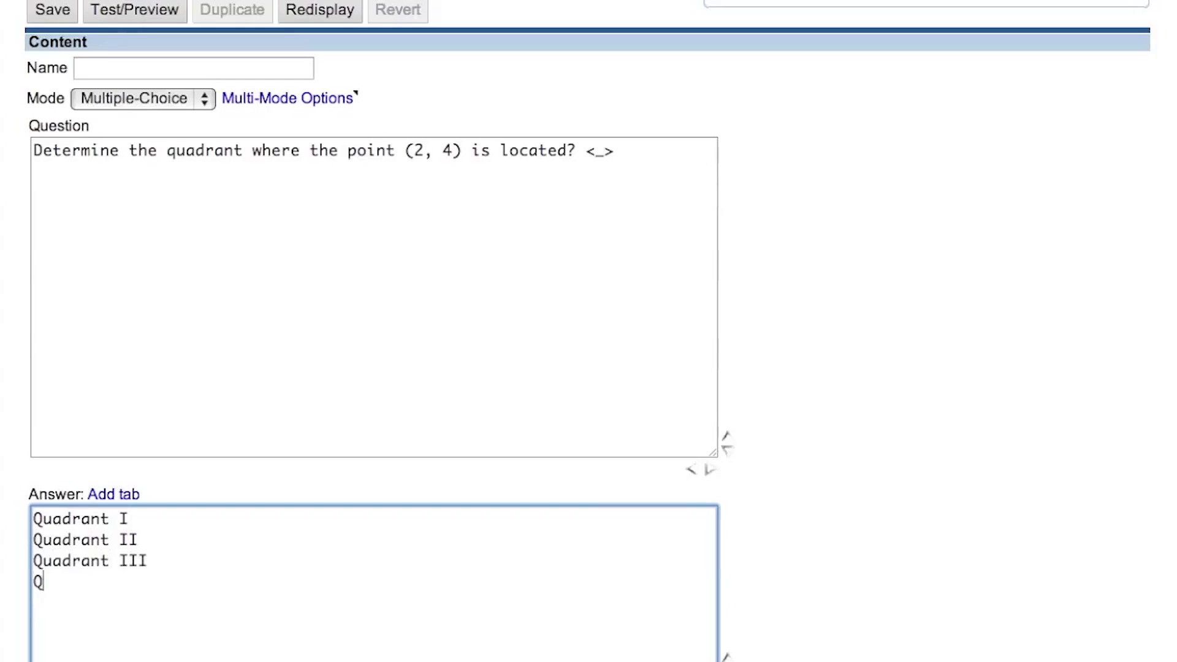
{"action": "type", "text": "uadrant I"}
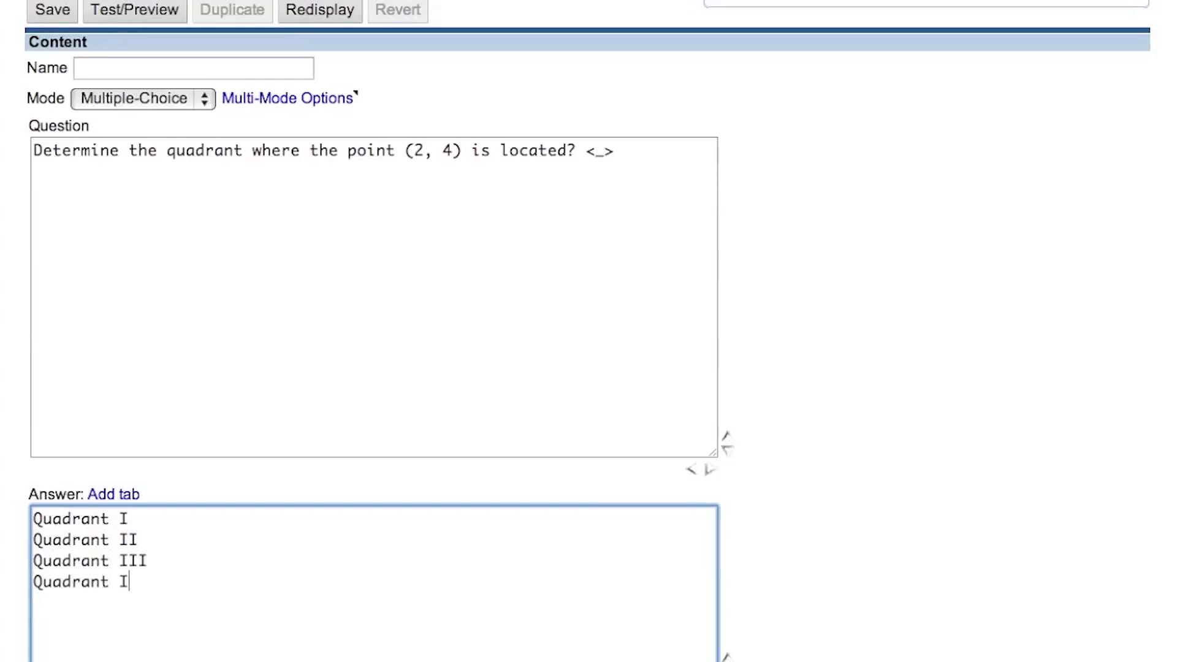
{"action": "type", "text": "V"}
Step: In the previewer, submit Quadrant I, then Quadrant IV, to check the grading
{"action": "left_click", "coordinate": [152, 22]}
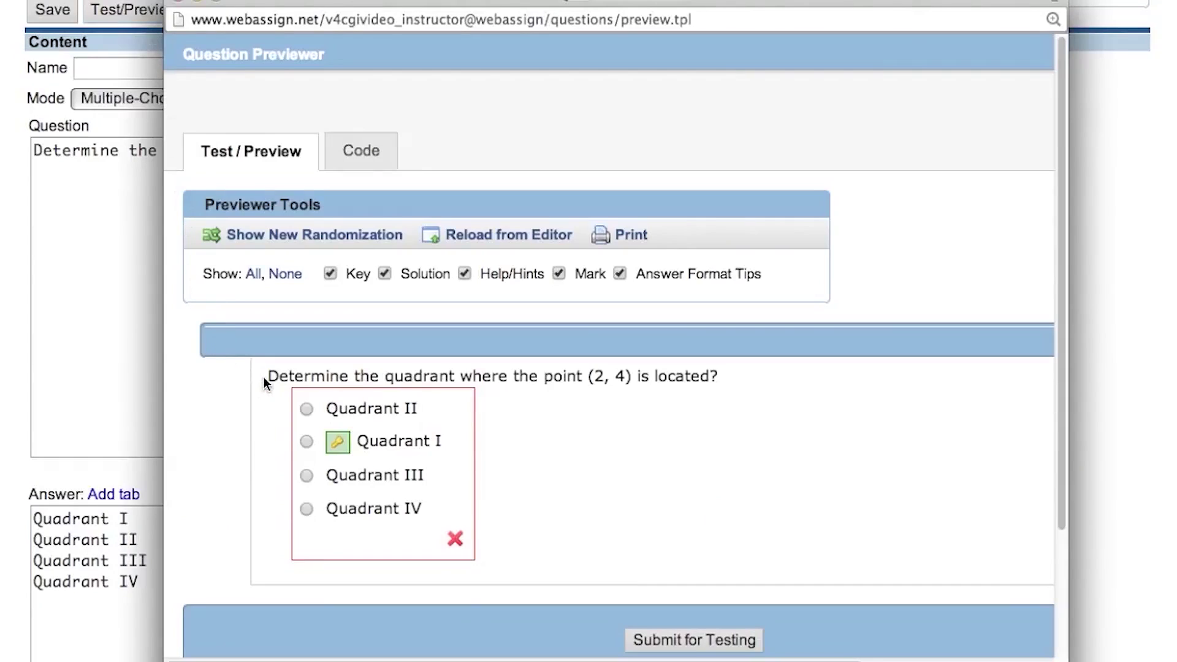
{"action": "left_click", "coordinate": [306, 443]}
{"action": "left_click", "coordinate": [639, 643]}
{"action": "left_click", "coordinate": [413, 510]}
{"action": "left_click", "coordinate": [638, 643]}
Step: Show a new randomization three times to reshuffle the answer order
{"action": "left_click", "coordinate": [372, 243]}
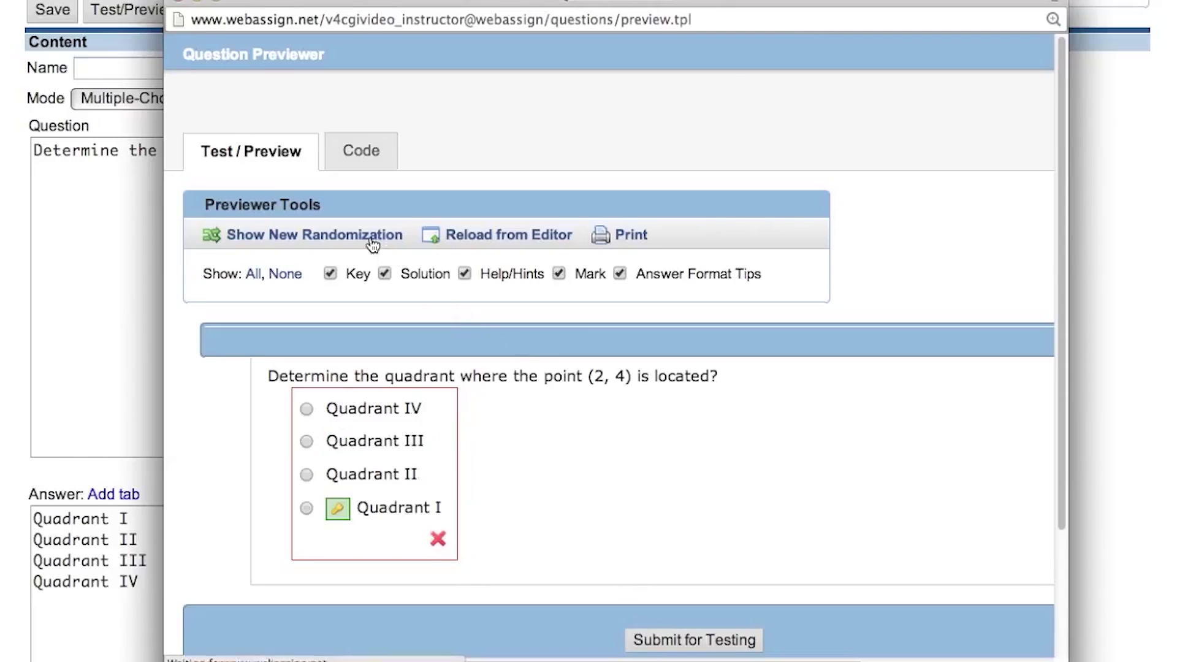
{"action": "left_click", "coordinate": [372, 242]}
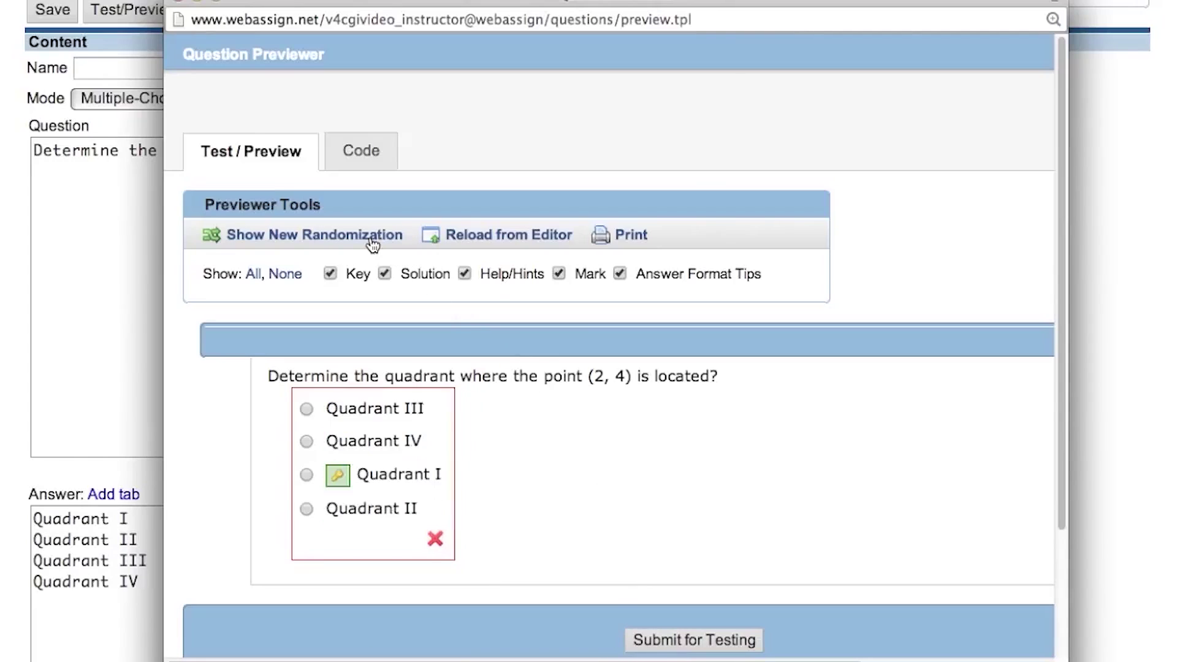
{"action": "left_click", "coordinate": [372, 242]}
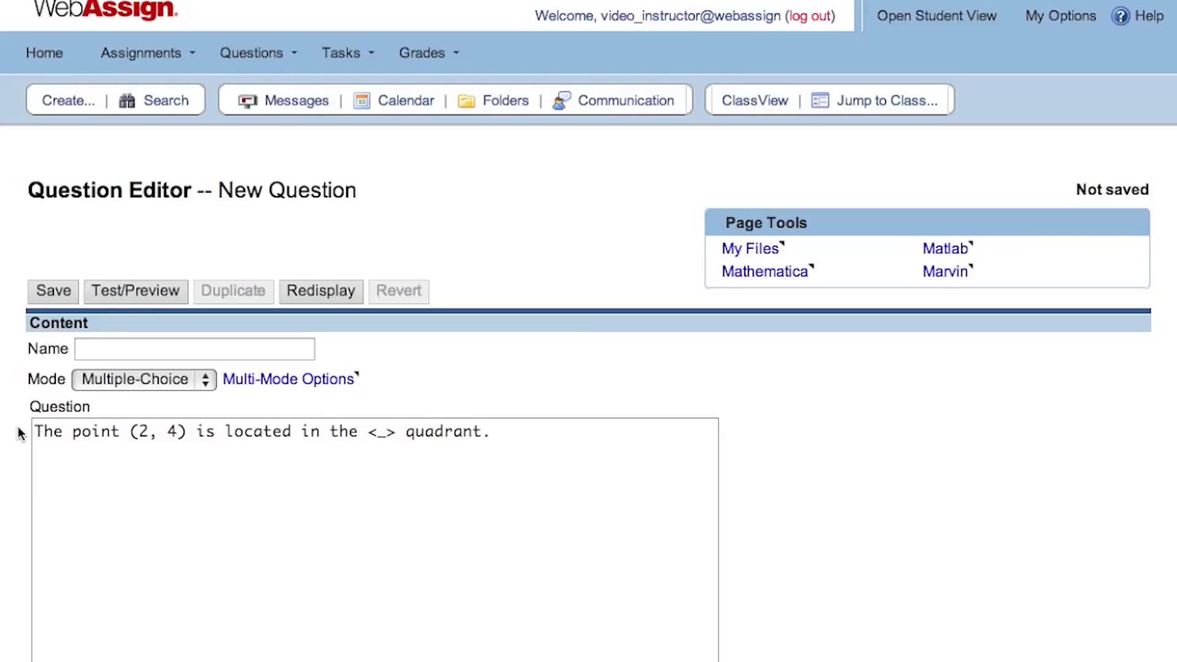
Step: Select the question sentence, then all four answer lines, for rewording
{"action": "triple_click", "coordinate": [36, 431]}
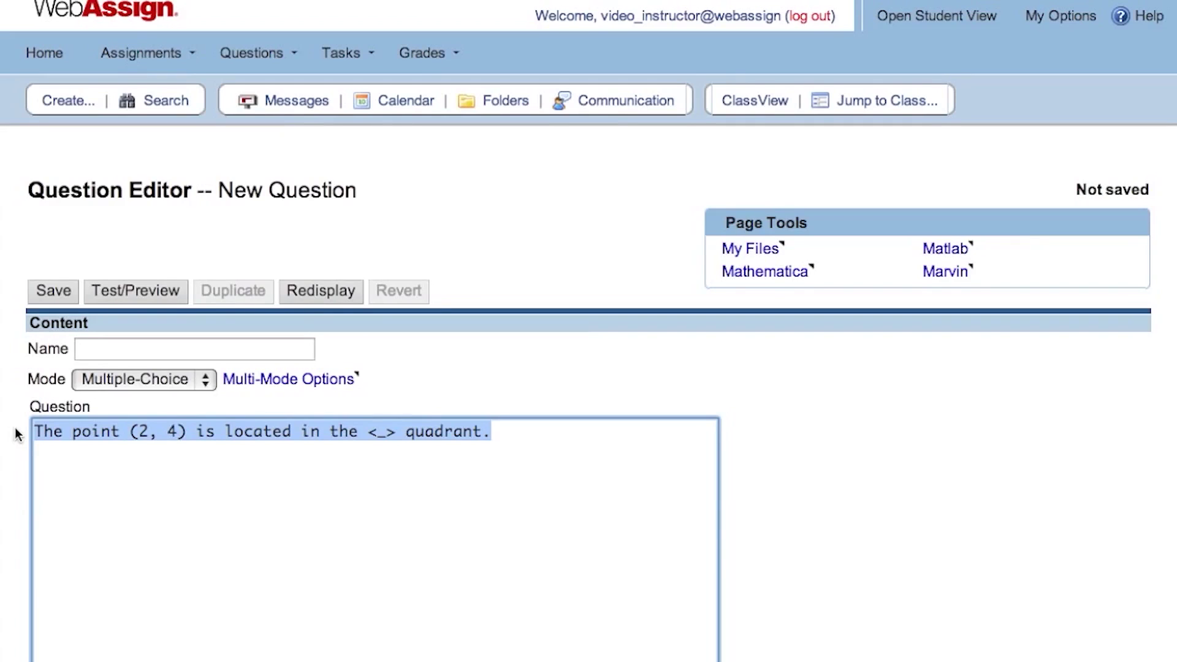
{"action": "scroll", "coordinate": [15, 428], "scroll_direction": "down", "scroll_amount": 4}
{"action": "scroll", "coordinate": [14, 428], "scroll_direction": "down", "scroll_amount": 4}
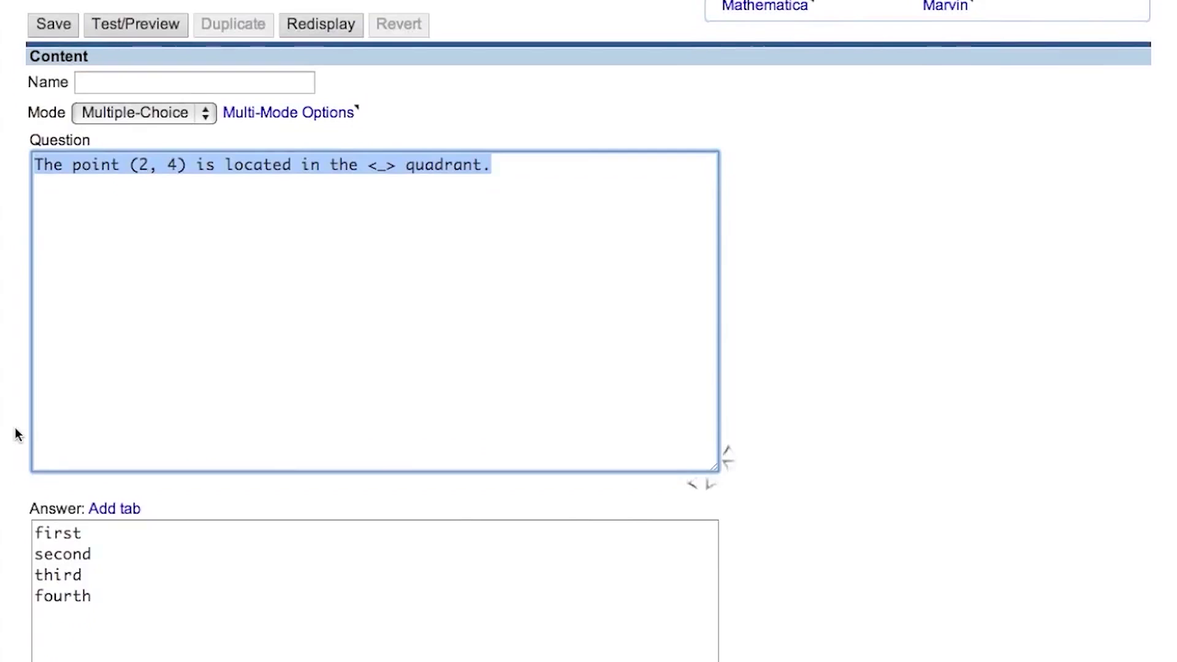
{"action": "left_click", "coordinate": [34, 534]}
{"action": "left_click_drag", "start_coordinate": [35, 533], "coordinate": [100, 596]}
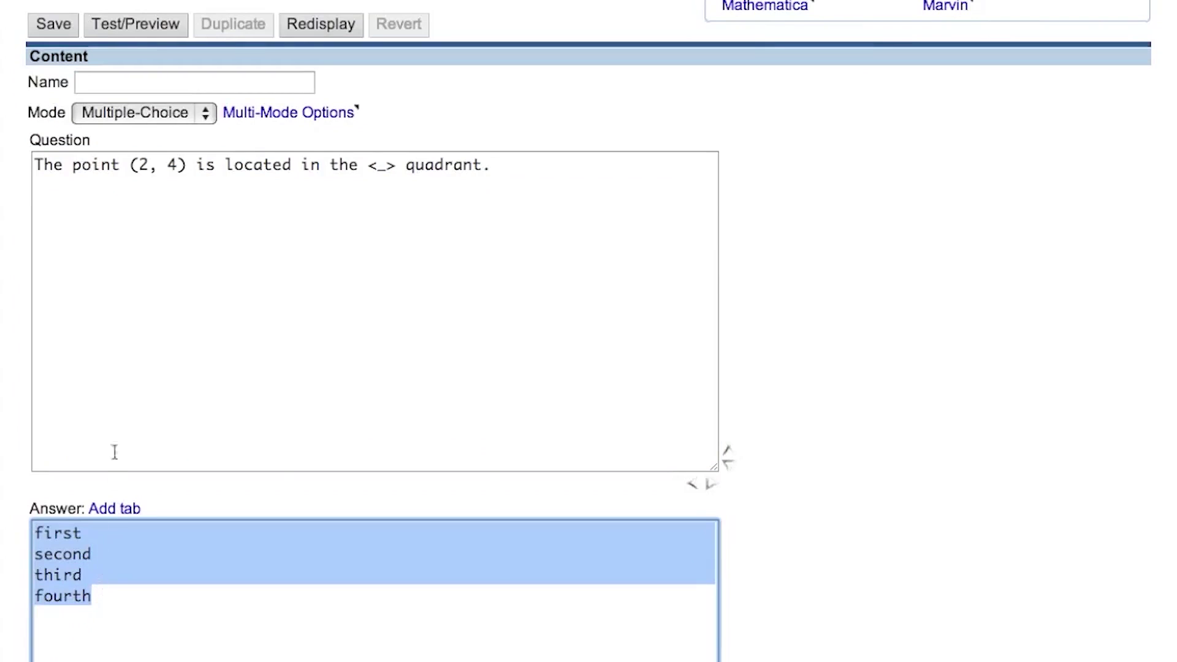
{"action": "left_click", "coordinate": [138, 38]}
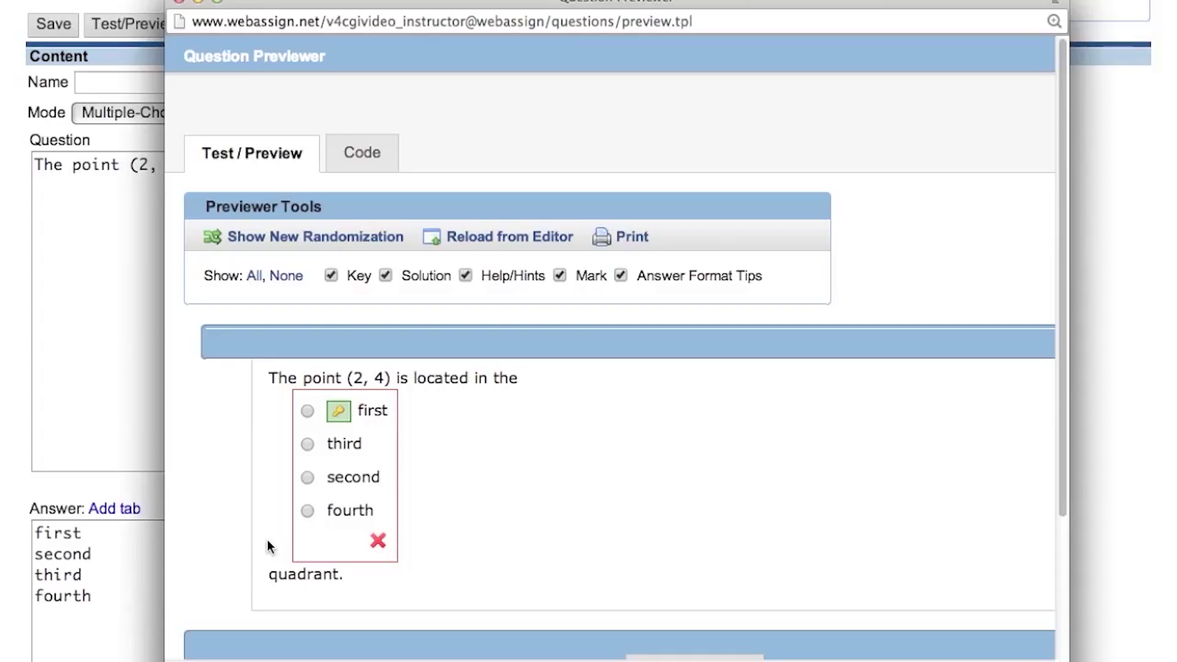
{"action": "left_click", "coordinate": [157, 510]}
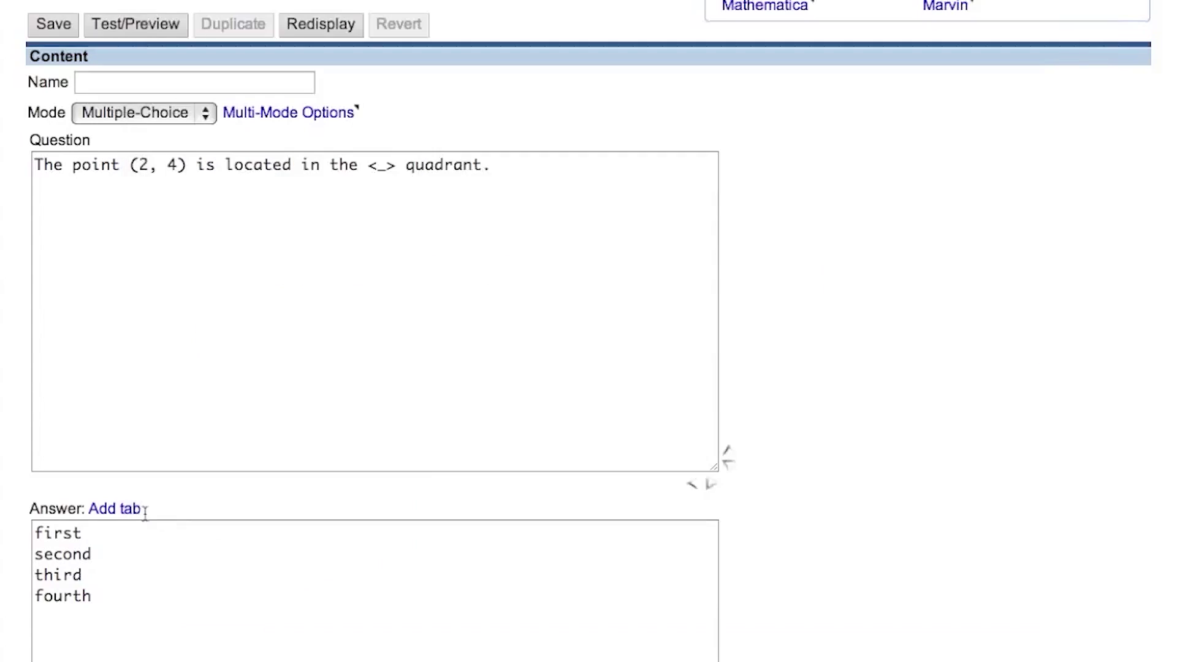
Step: Insert <EQN $PULLDOWN=1;''> before 'first' and preview the pulldown question
{"action": "left_click", "coordinate": [36, 532]}
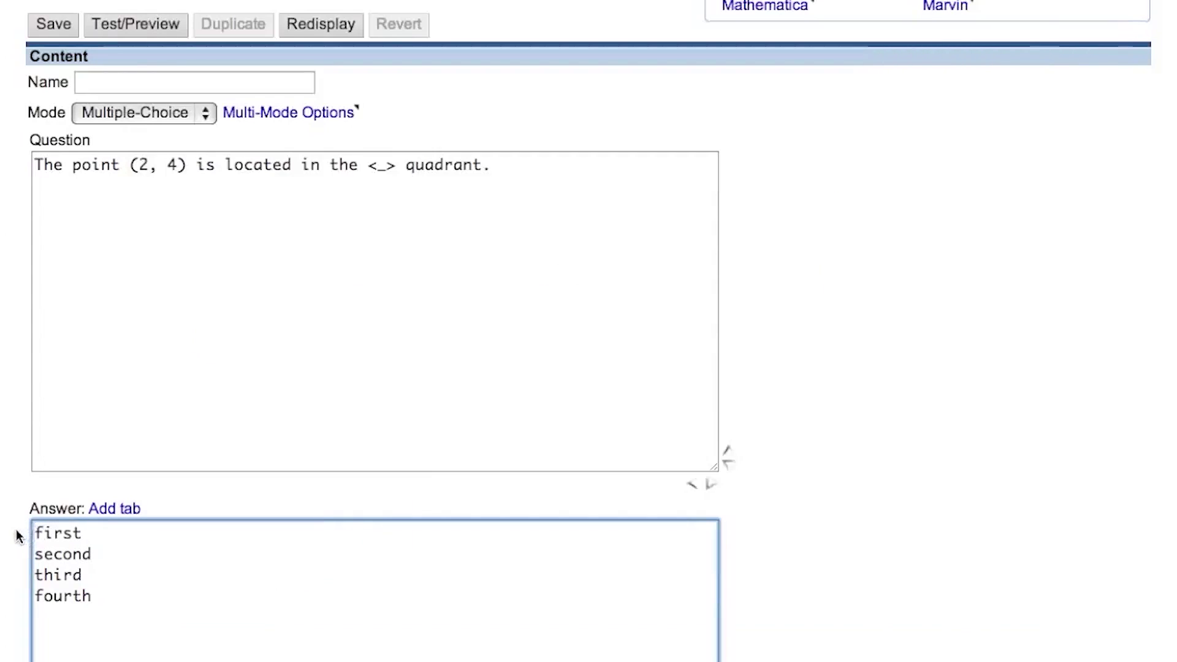
{"action": "type", "text": "<EQN $PUL"}
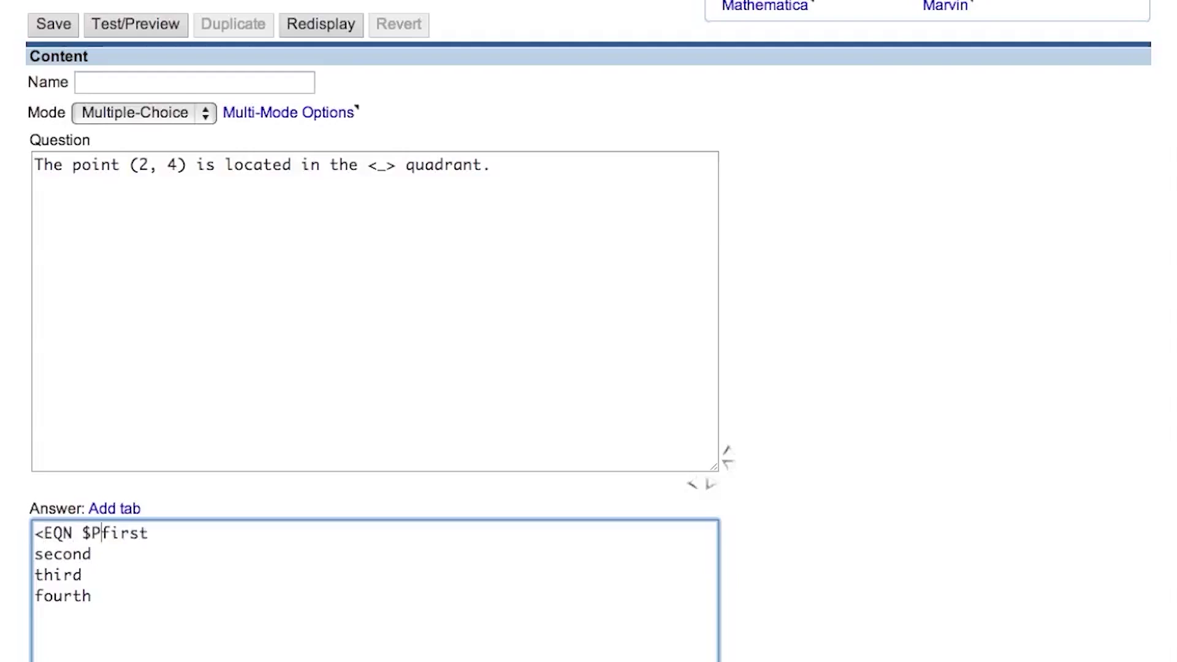
{"action": "type", "text": "LDOWN"}
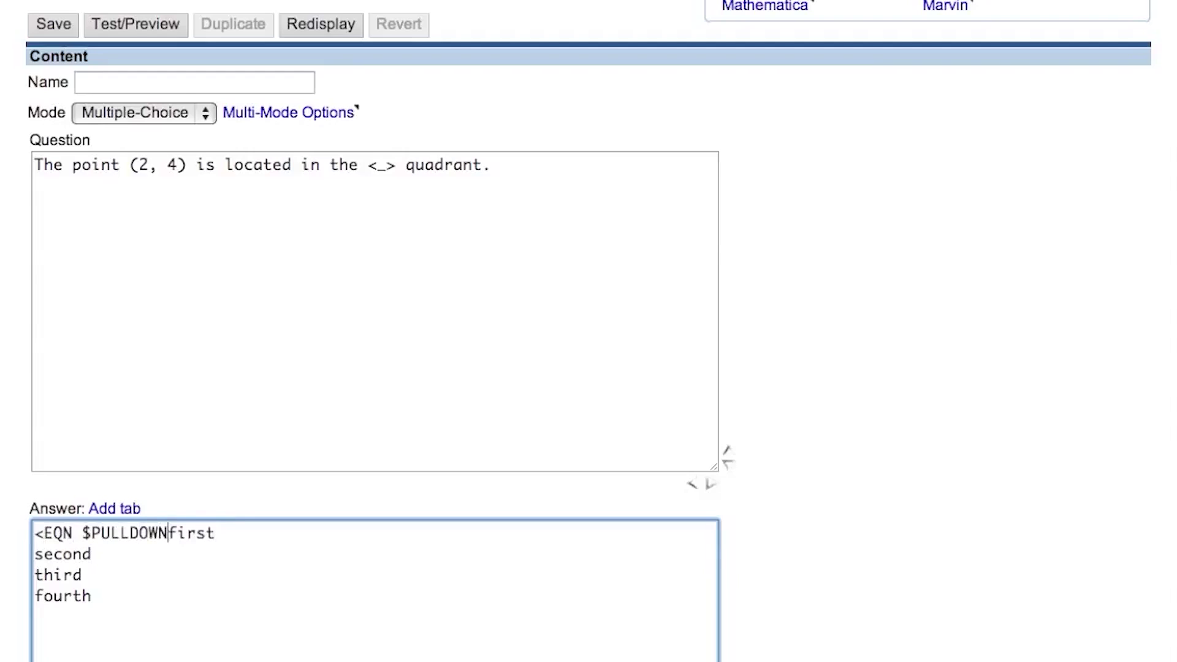
{"action": "type", "text": "=1;''"}
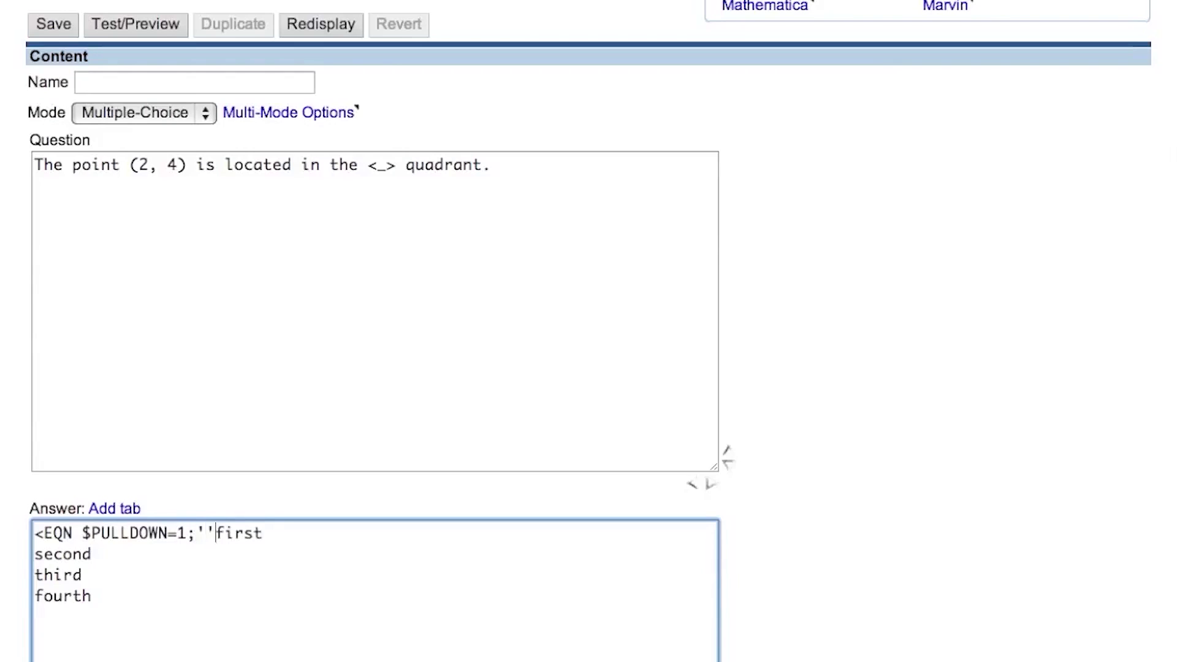
{"action": "type", "text": ">"}
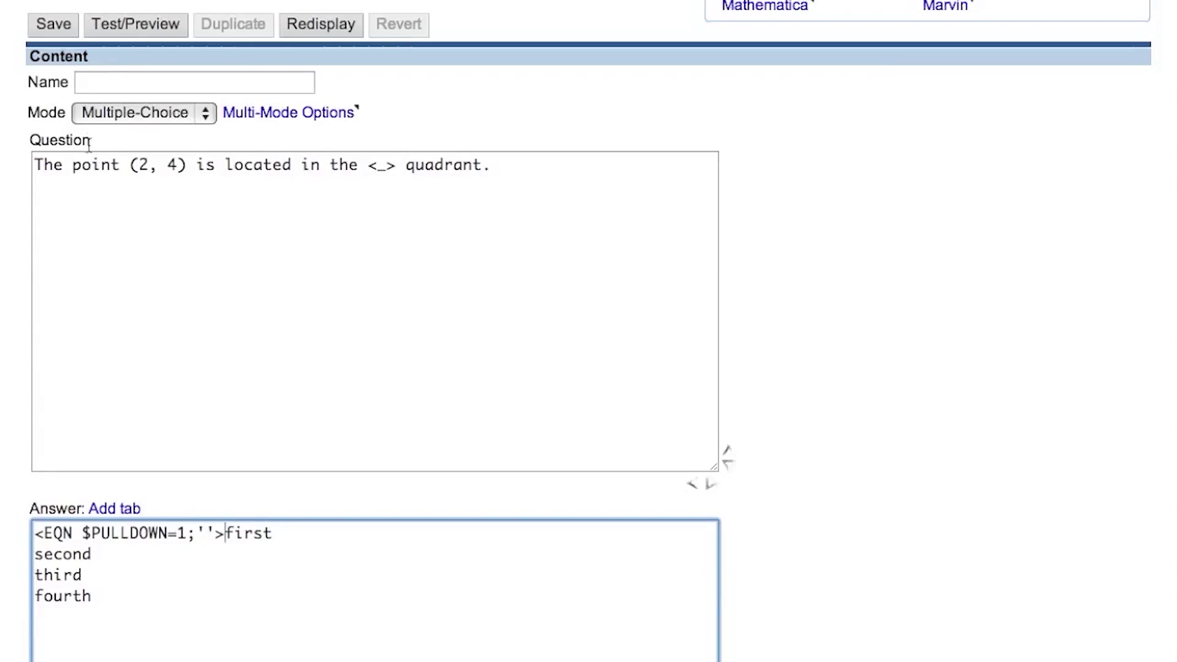
{"action": "left_click", "coordinate": [136, 38]}
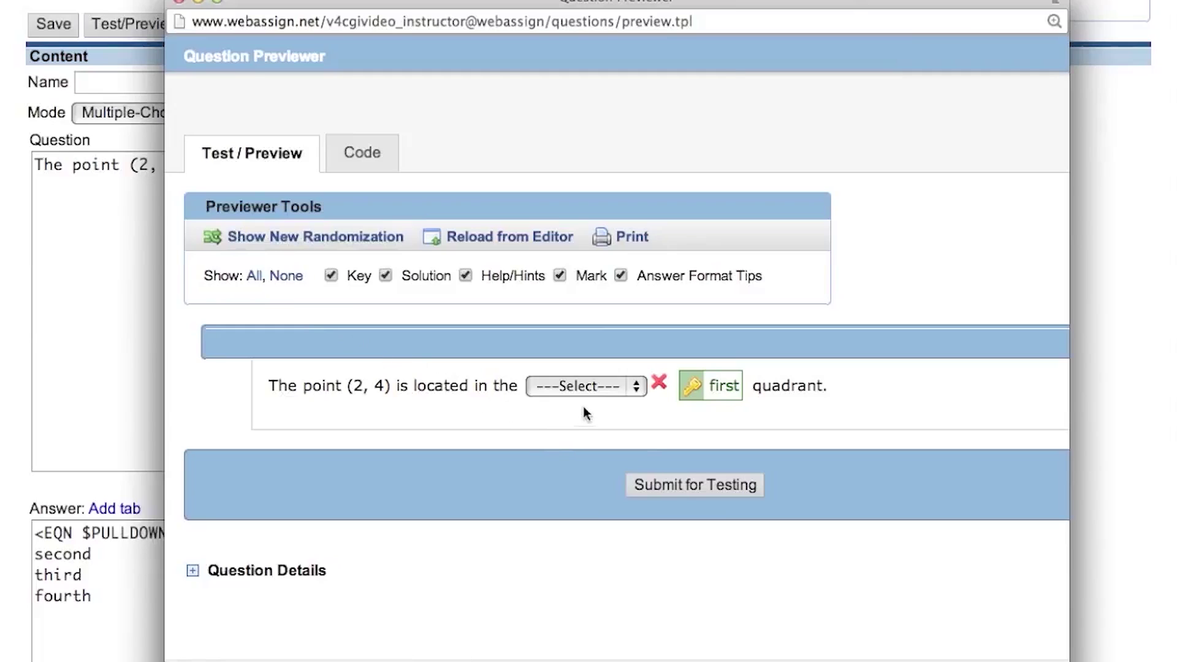
Step: Open the preview's pulldown, which lists fourth, second, third, first
{"action": "left_click", "coordinate": [615, 391]}
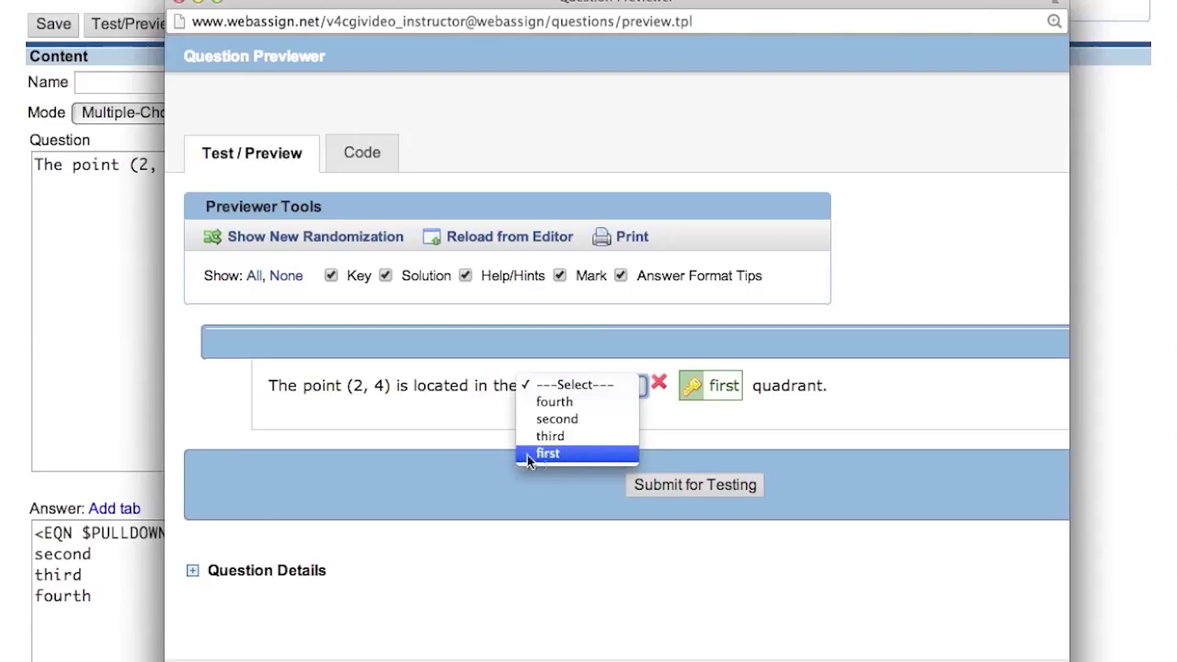
Step: Back in the editor, add $ORDERED=1; after $PULLDOWN=1; in the first answer's EQN tag
{"action": "left_click", "coordinate": [146, 491]}
{"action": "left_click", "coordinate": [146, 490]}
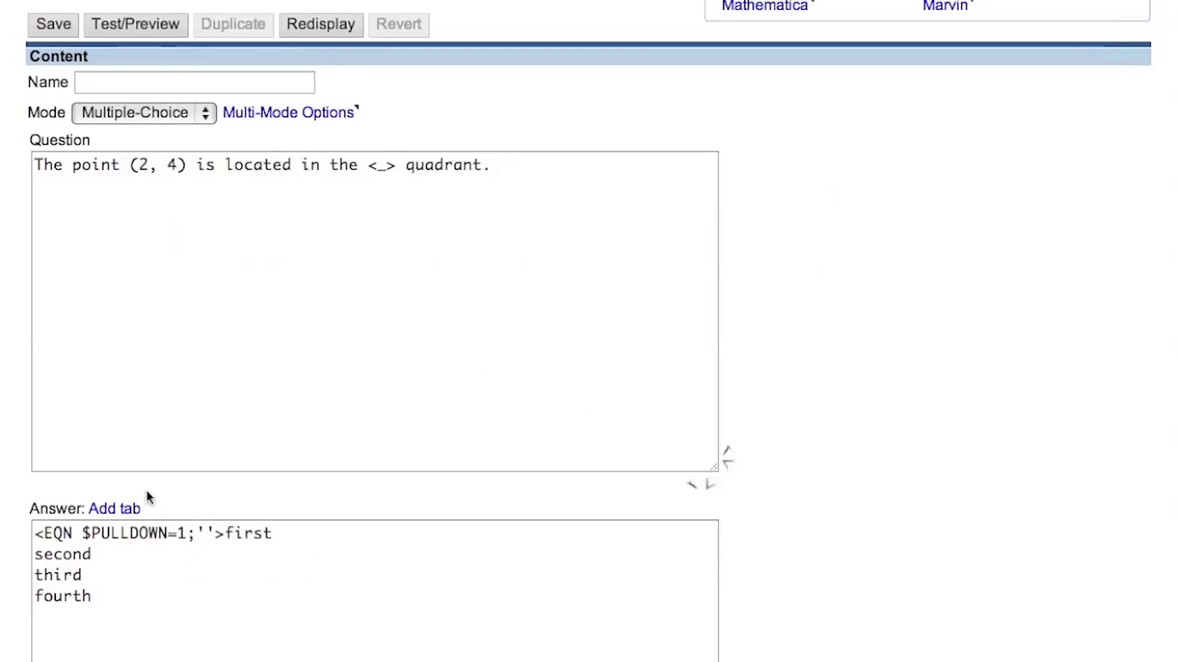
{"action": "left_click", "coordinate": [197, 535]}
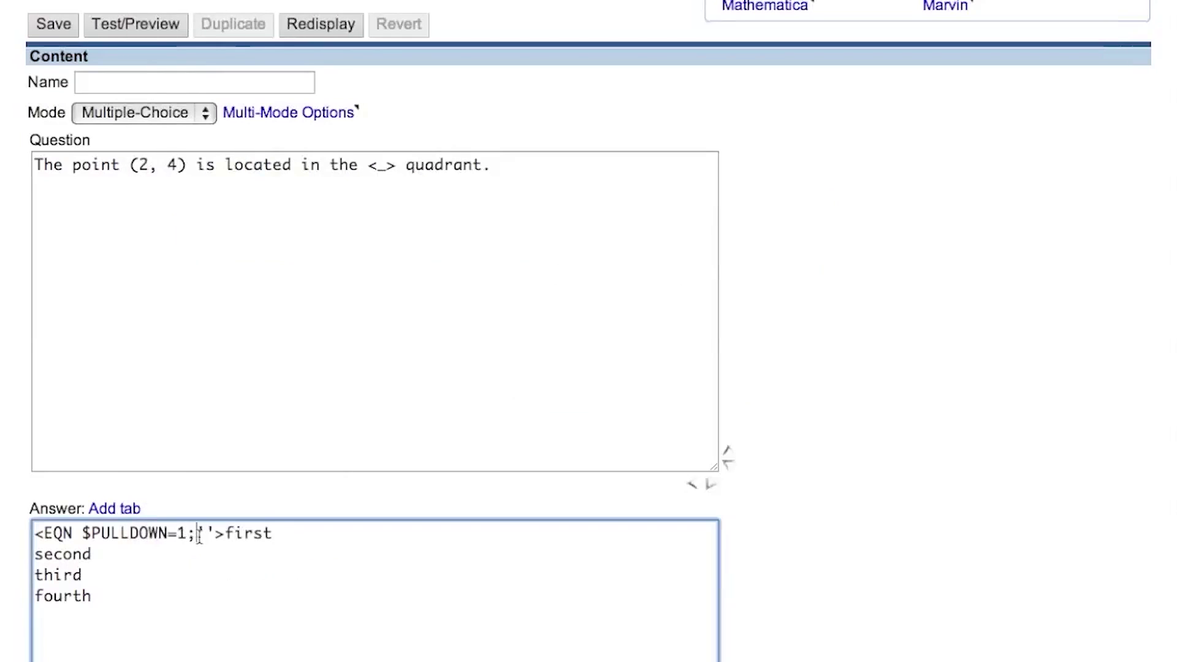
{"action": "type", "text": "$"}
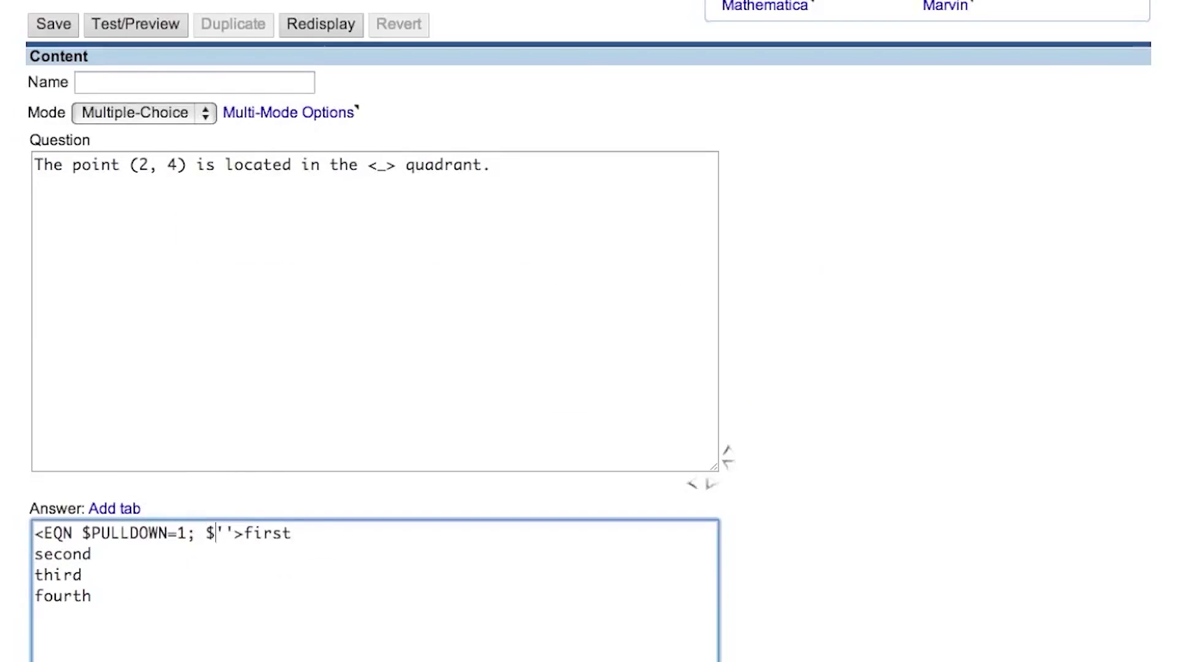
{"action": "type", "text": "ORDERE"}
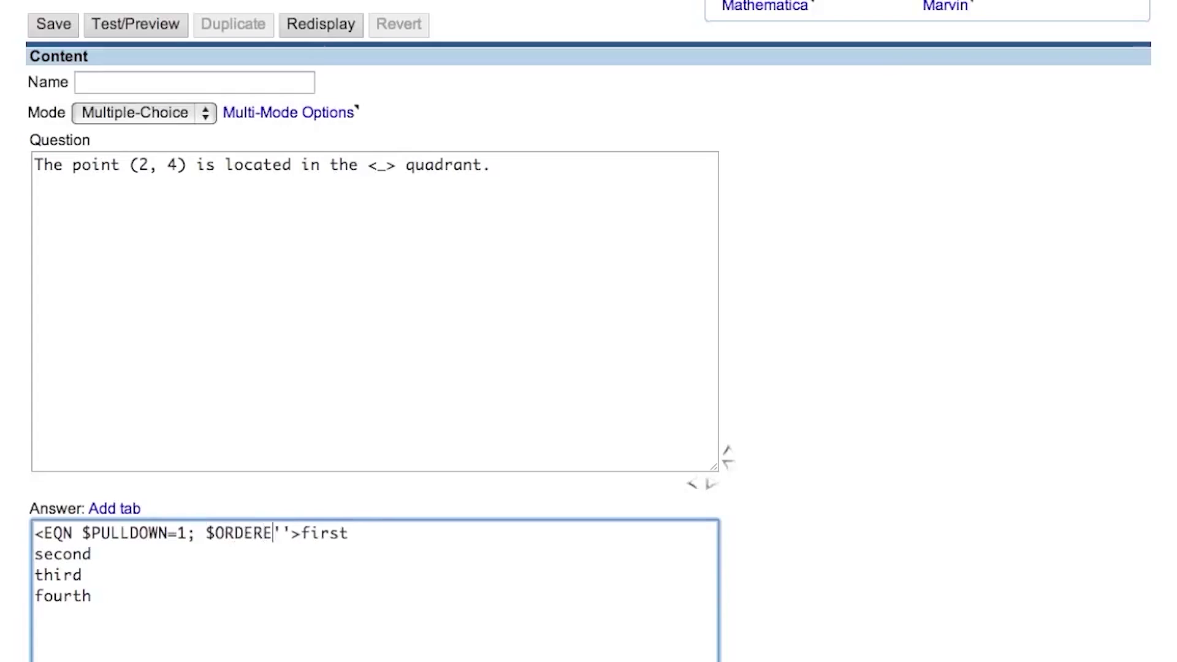
{"action": "type", "text": "D"}
{"action": "type", "text": "=1"}
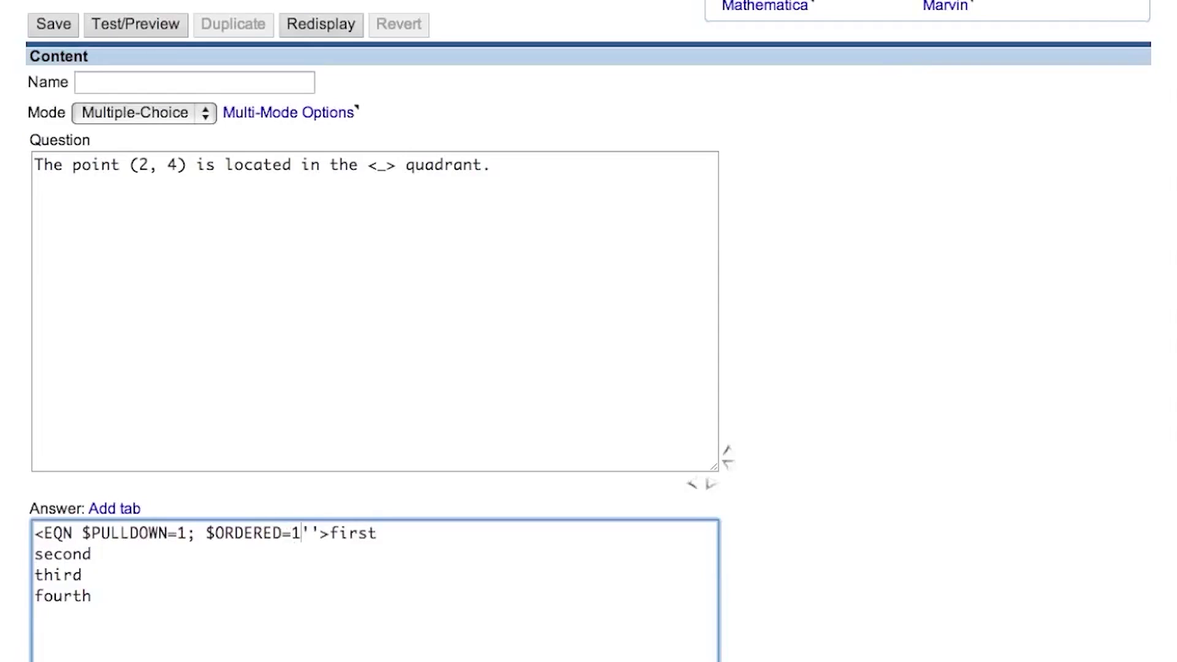
{"action": "type", "text": ";"}
{"action": "key", "text": "Left"}
{"action": "key", "text": "Left"}
{"action": "key", "text": "Right"}
{"action": "key", "text": "BackSpace"}
{"action": "type", "text": "2"}
{"action": "key", "text": "BackSpace"}
{"action": "type", "text": "1"}
Step: Preview again, pick 'first' from the now-ordered pulldown and submit it
{"action": "left_click", "coordinate": [166, 34]}
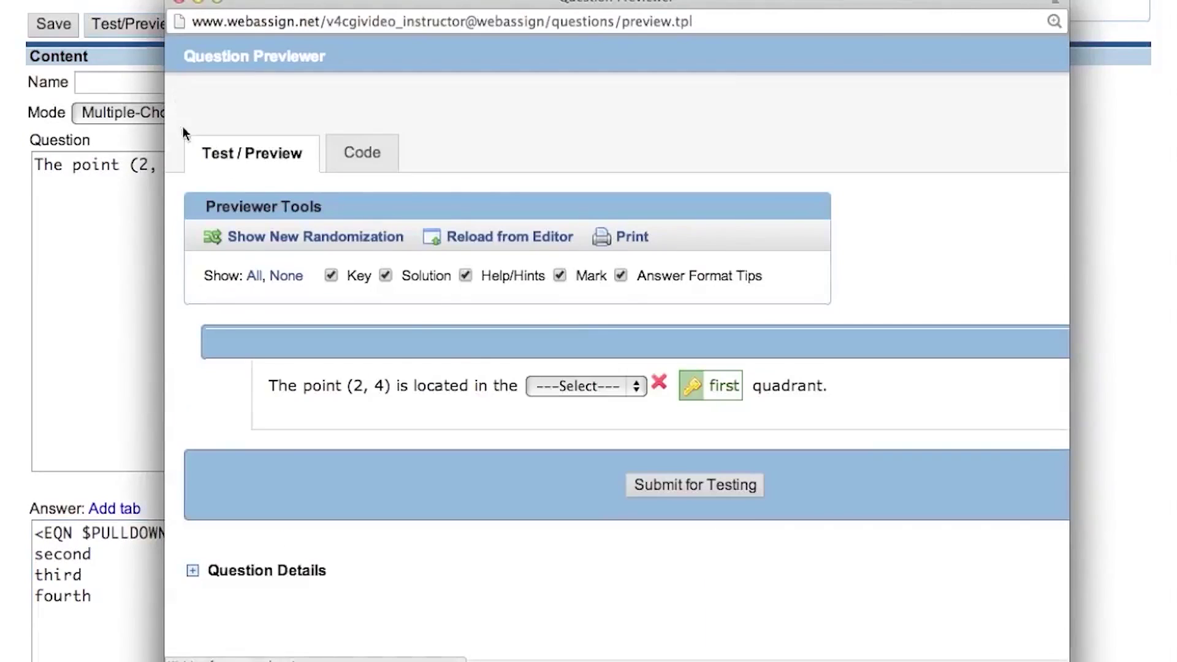
{"action": "left_click", "coordinate": [567, 393]}
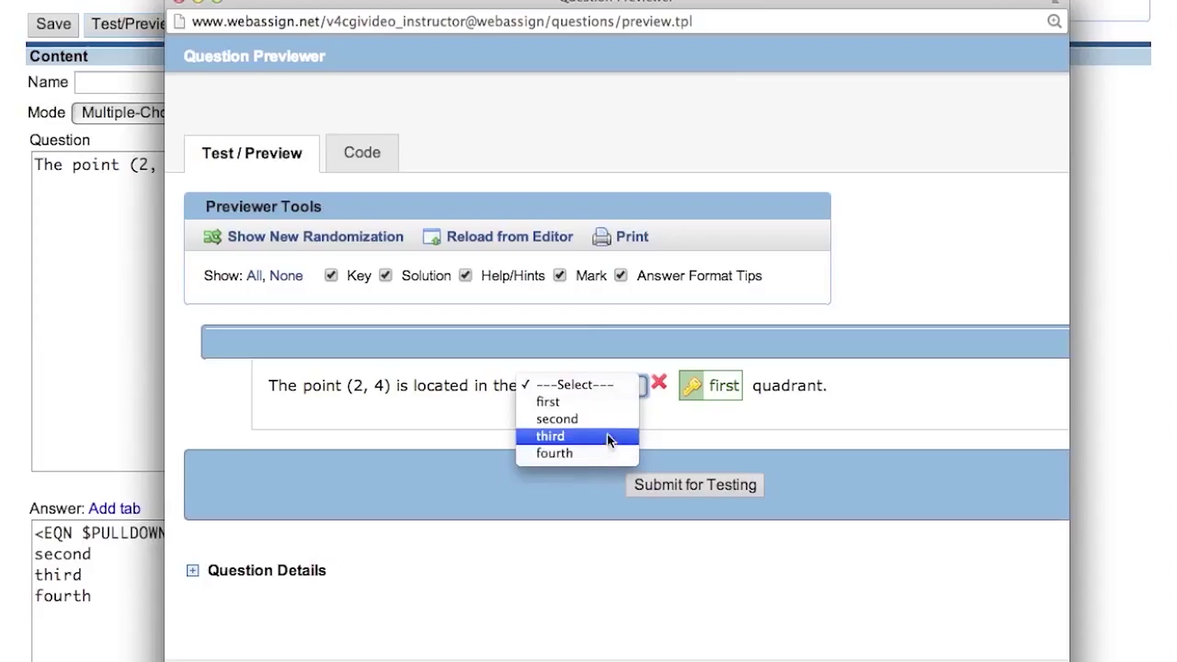
{"action": "left_click", "coordinate": [606, 407]}
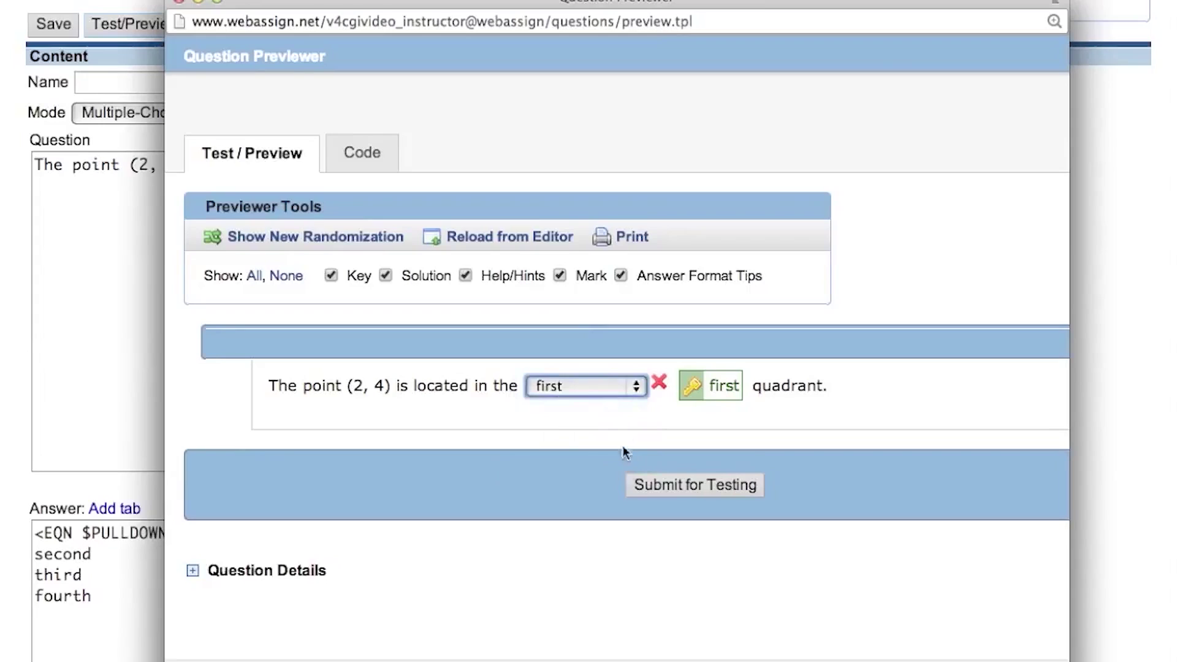
{"action": "left_click", "coordinate": [645, 489]}
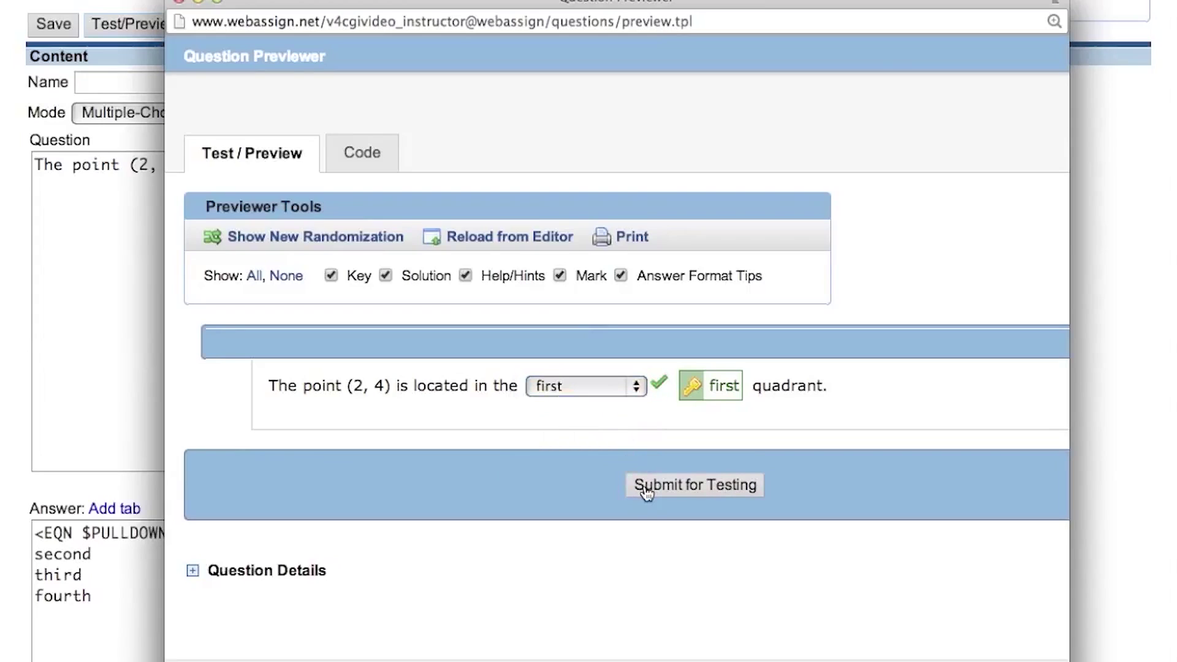